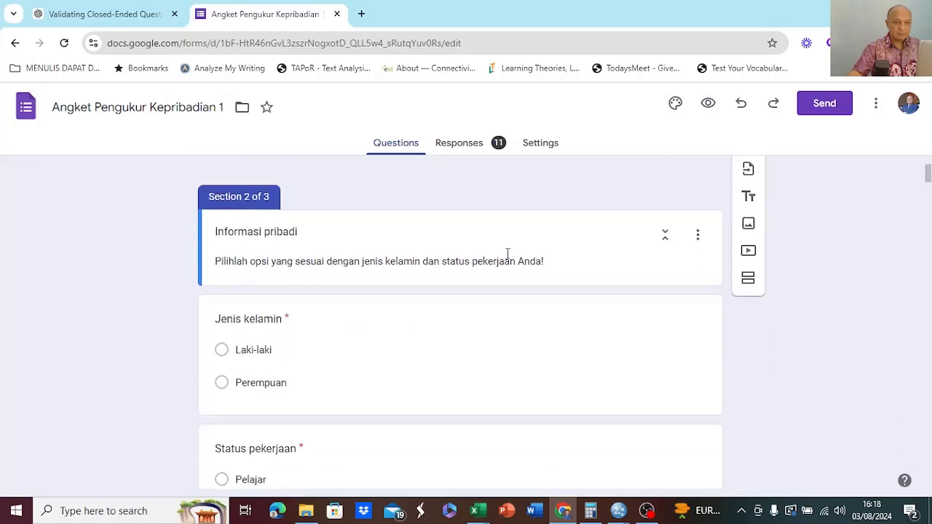
# Step: Review the questionnaire form's introduction, personal information section and the first multiple-choice questions with their four answer options
pyautogui.scroll(5, 509, 260)
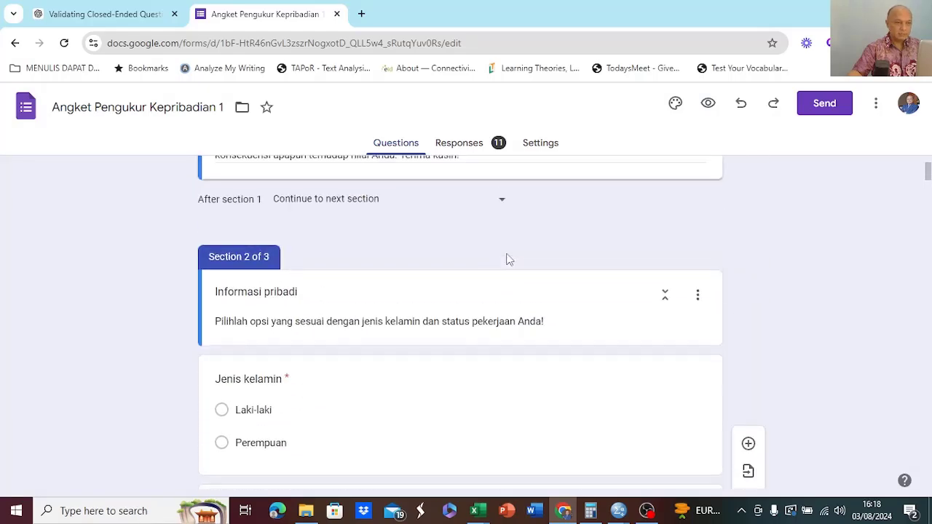
pyautogui.scroll(-8, 509, 260)
pyautogui.scroll(-1, 510, 260)
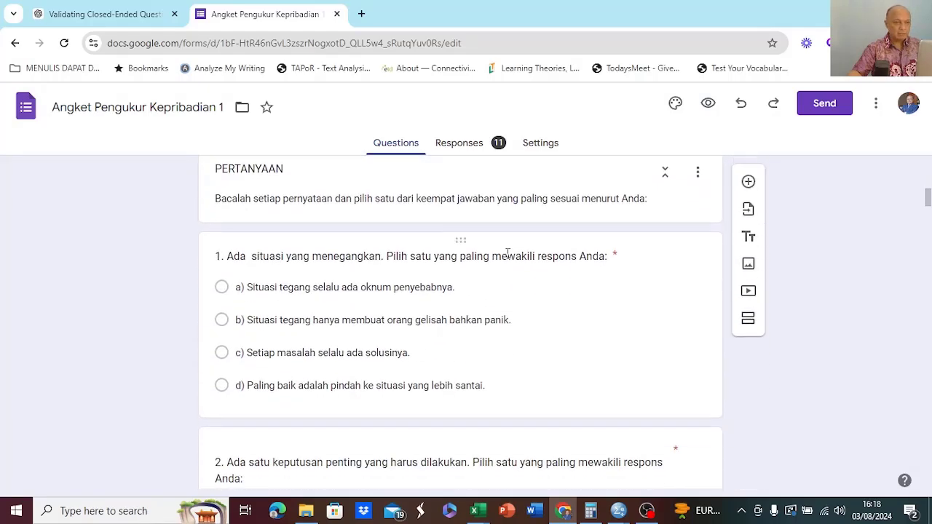
pyautogui.scroll(1, 509, 260)
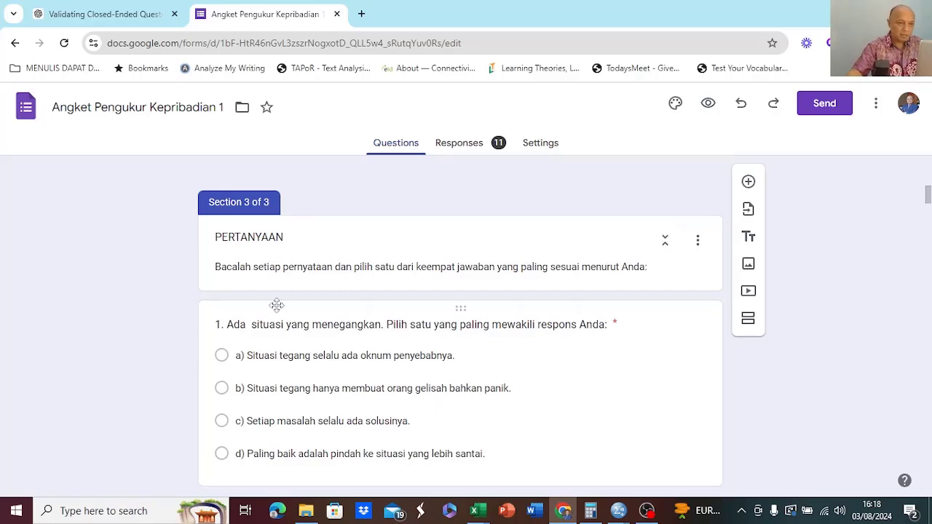
pyautogui.scroll(-1, 275, 352)
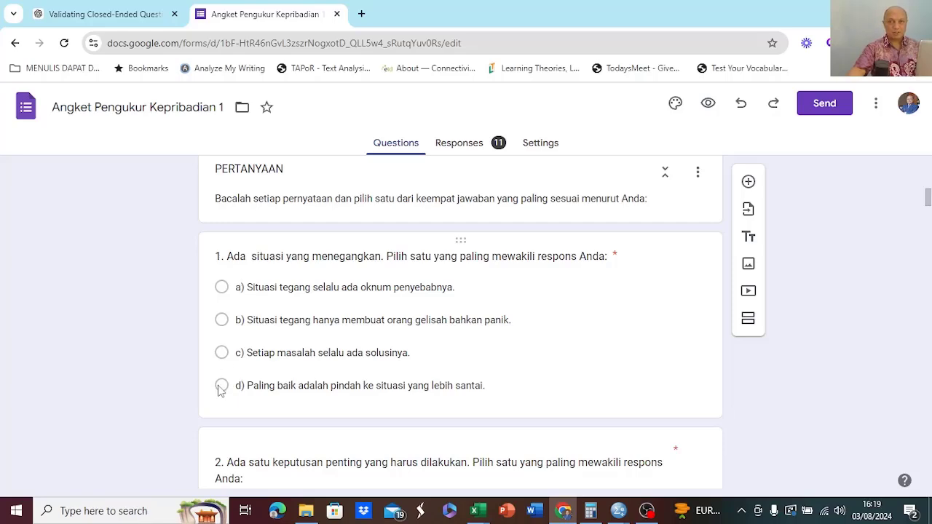
pyautogui.scroll(-4, 593, 347)
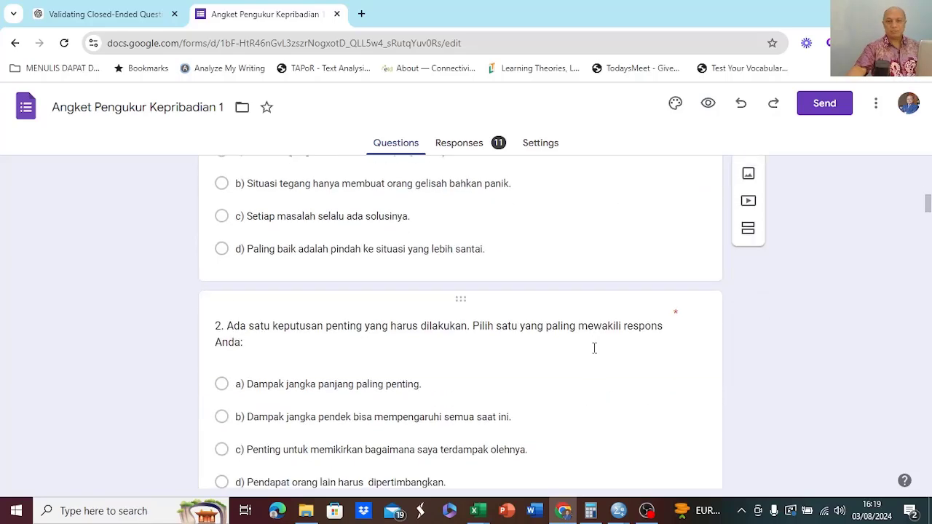
pyautogui.scroll(-11, 595, 348)
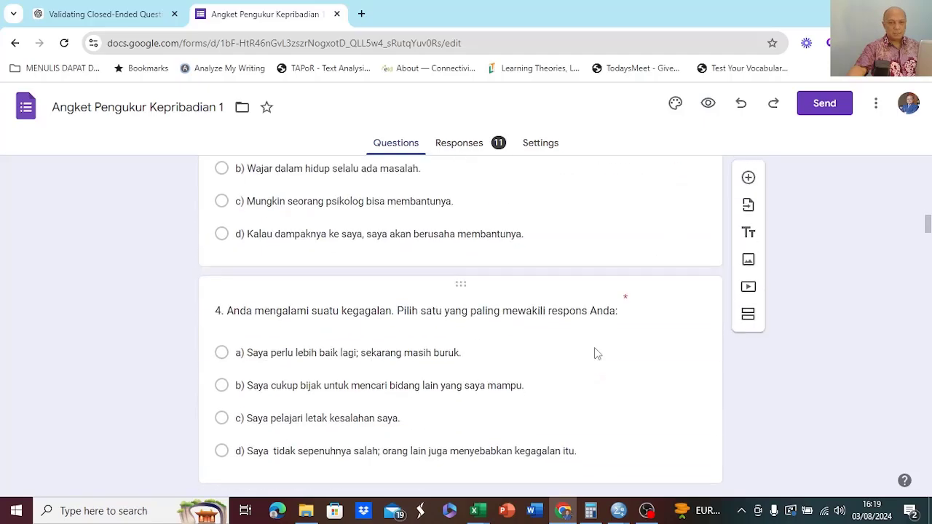
pyautogui.scroll(-3, 602, 353)
pyautogui.scroll(16, 602, 353)
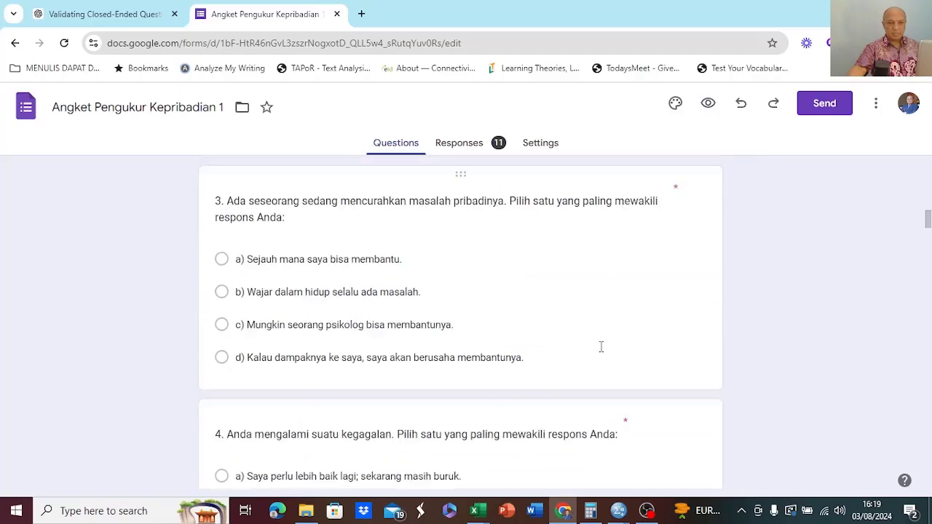
pyautogui.scroll(10, 602, 352)
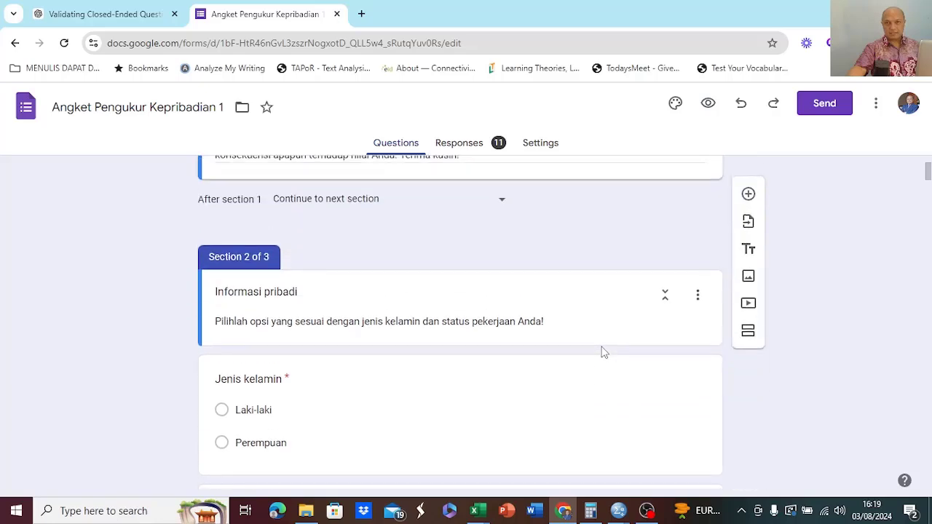
pyautogui.scroll(1, 602, 345)
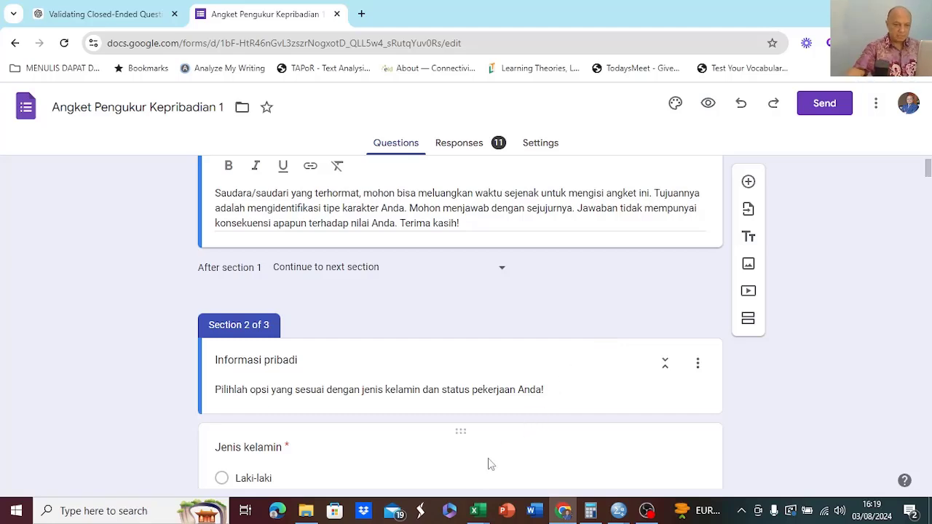
# Step: Switch to the Excel workbook SKOR TRY OUT ANGKET 1 and delete the Responden column from the score sheet
pyautogui.moveTo(474, 513)
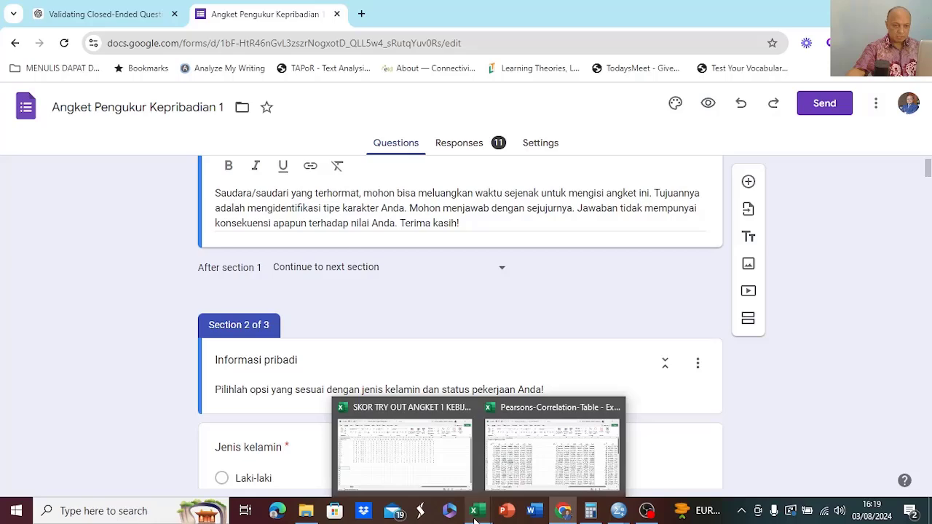
pyautogui.click(405, 462)
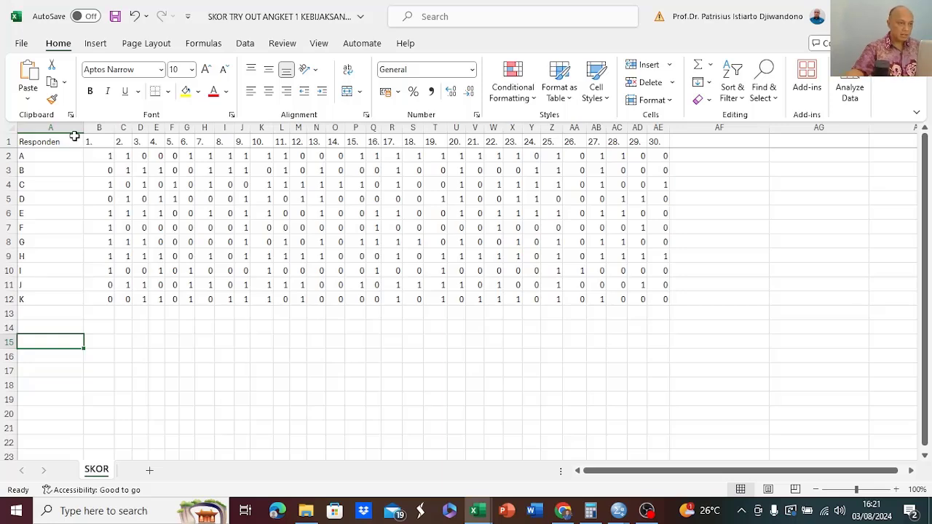
pyautogui.click(64, 128)
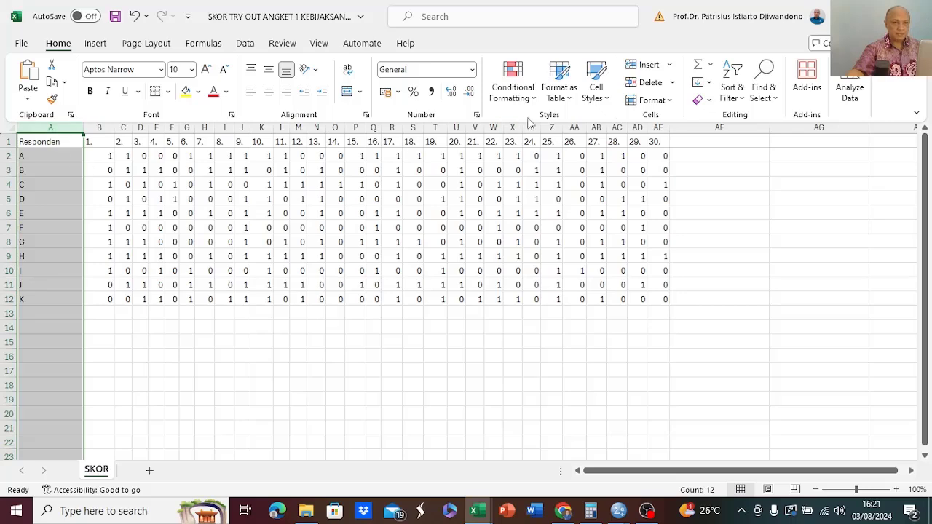
pyautogui.click(673, 83)
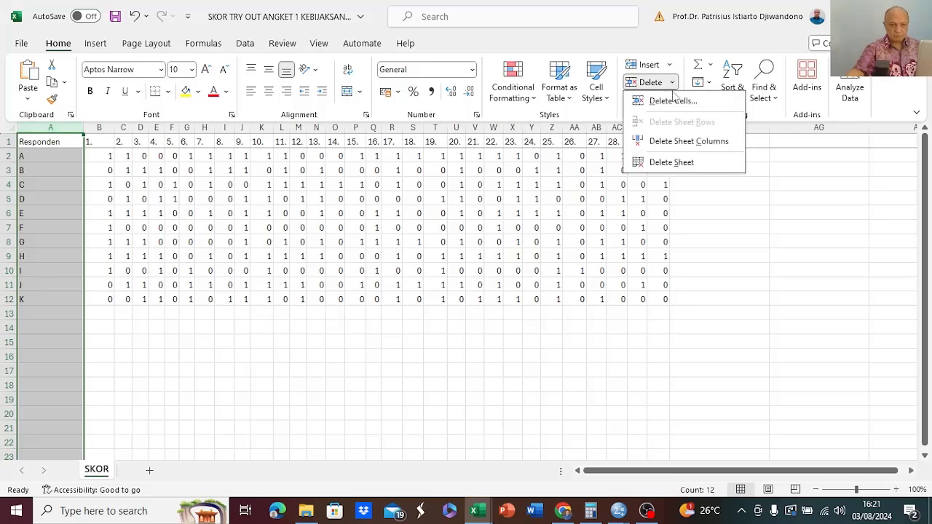
pyautogui.click(682, 142)
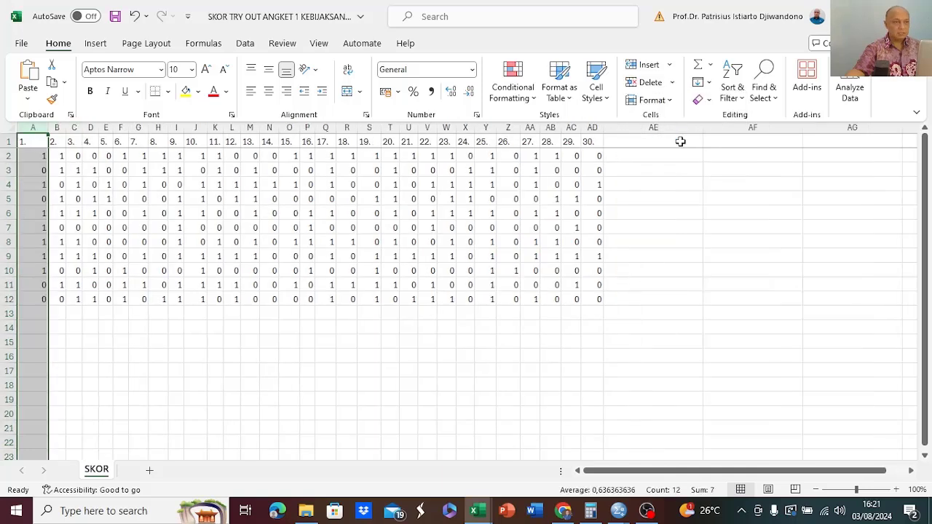
pyautogui.click(360, 355)
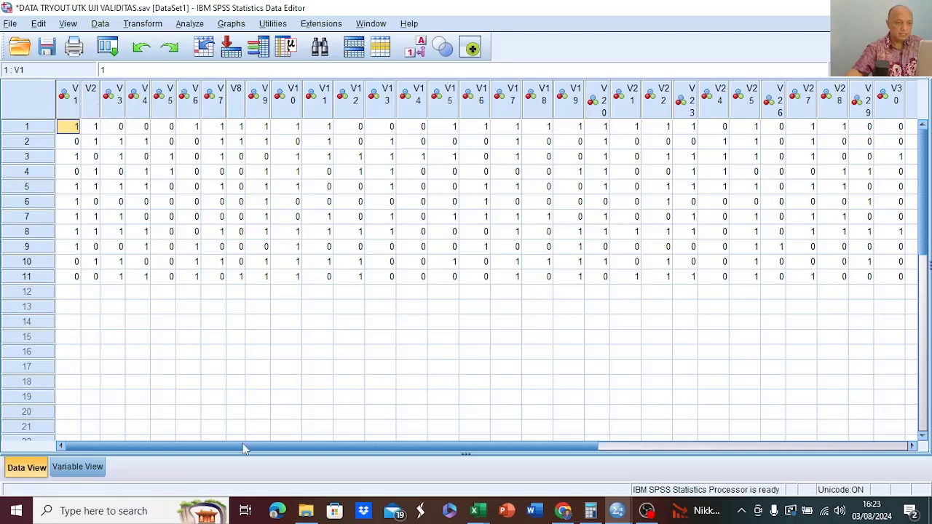
# Step: Review the item scores across columns V1 to V30 in the SPSS data set and display the variable definitions
pyautogui.moveTo(252, 448); pyautogui.dragTo(470, 462)
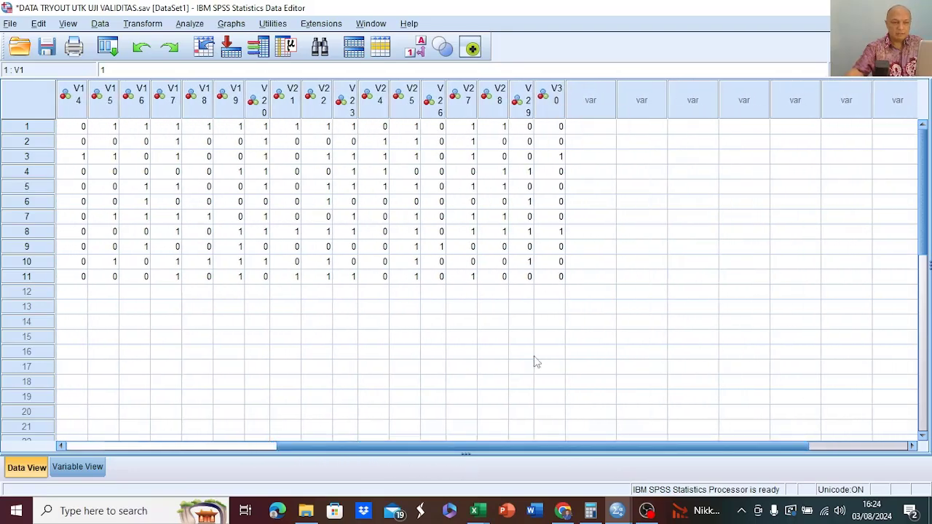
pyautogui.moveTo(527, 448); pyautogui.dragTo(289, 451)
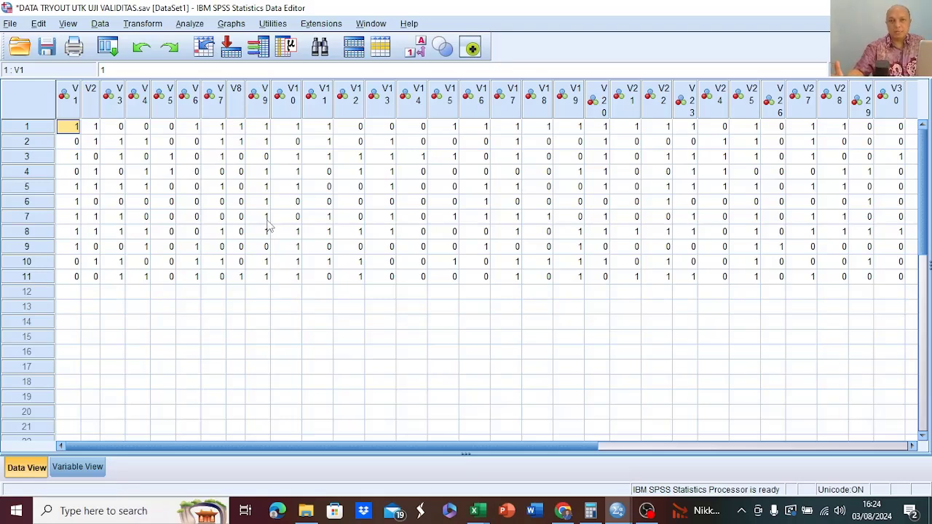
pyautogui.click(80, 471)
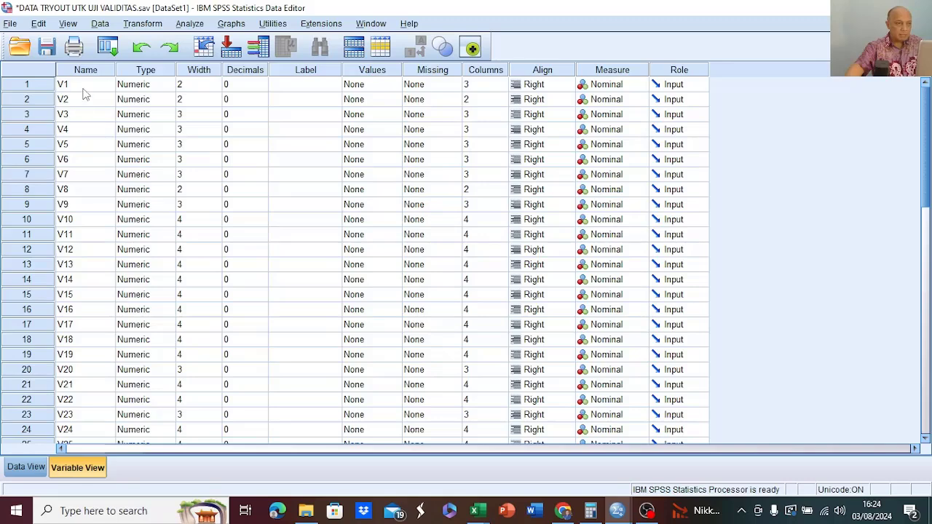
# Step: Change the variable type of V1 to String
pyautogui.click(167, 70)
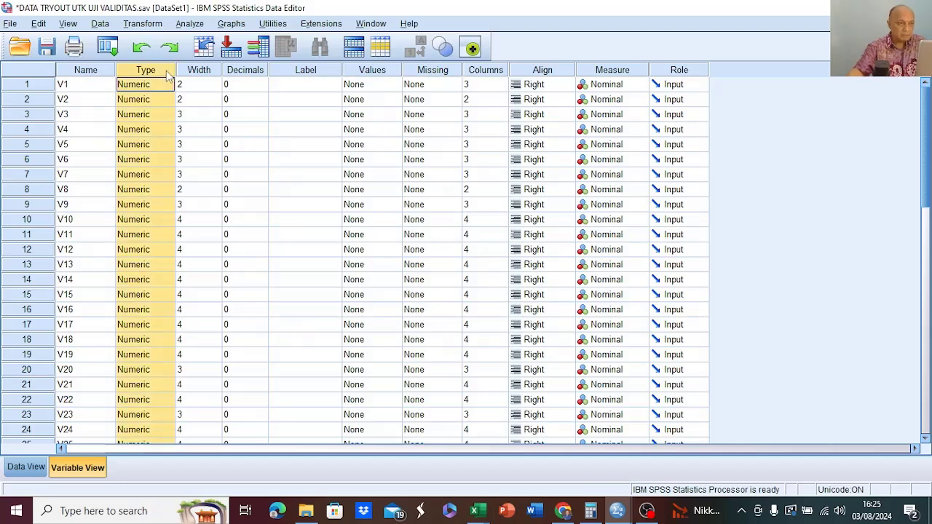
pyautogui.doubleClick(167, 85)
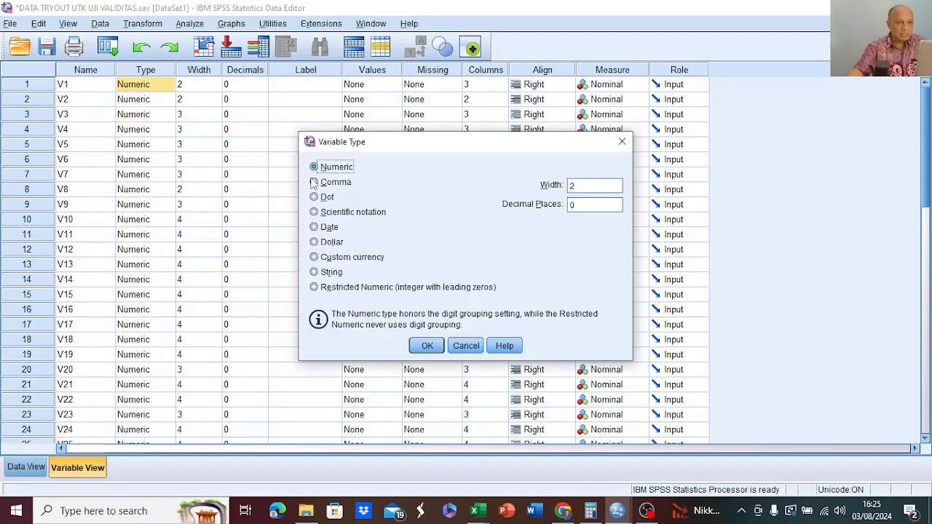
pyautogui.click(315, 274)
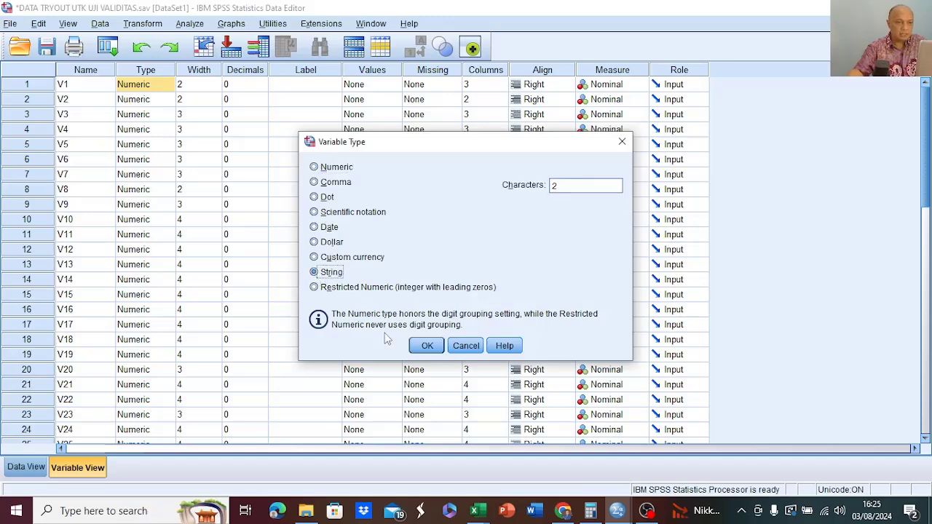
pyautogui.click(428, 346)
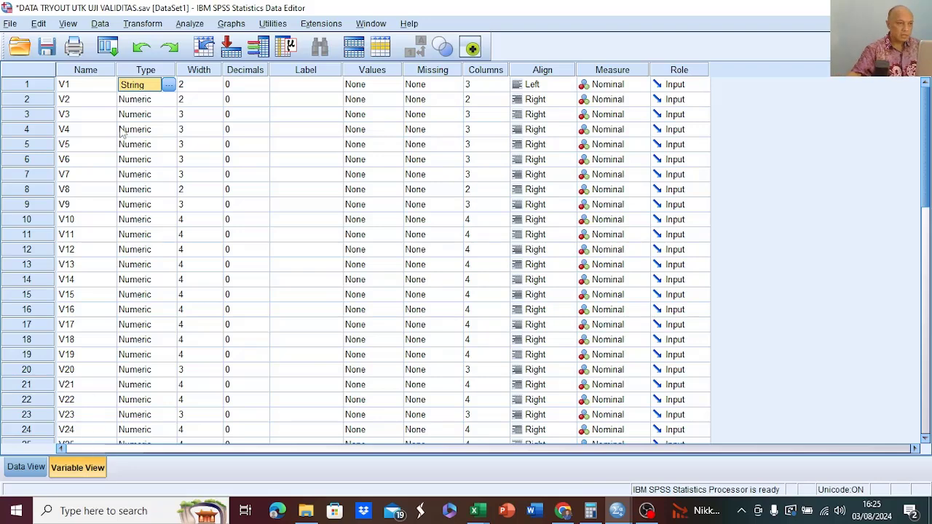
# Step: Set the variable type of V1 back to Numeric
pyautogui.click(168, 86)
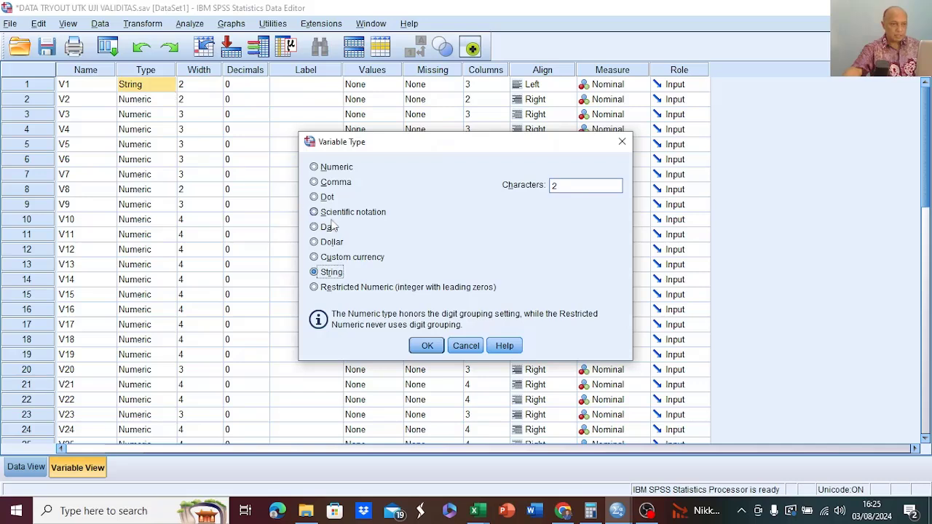
pyautogui.click(315, 168)
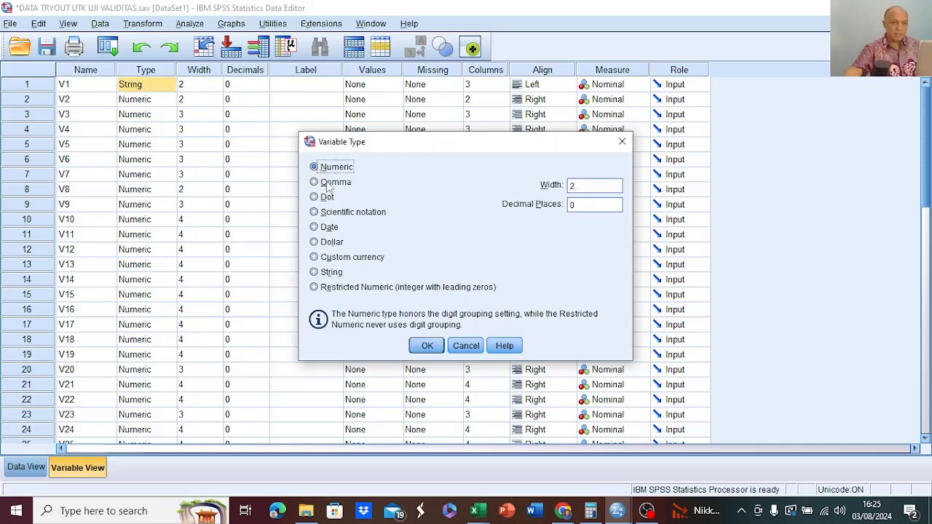
pyautogui.click(427, 347)
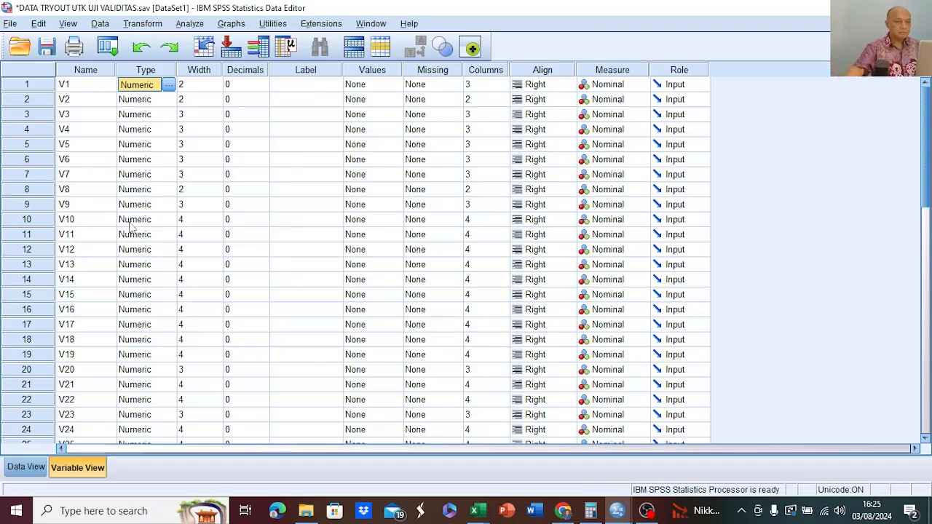
# Step: Return to the data values and start a Reliability Analysis with all variables V1 to V30 as items
pyautogui.click(25, 469)
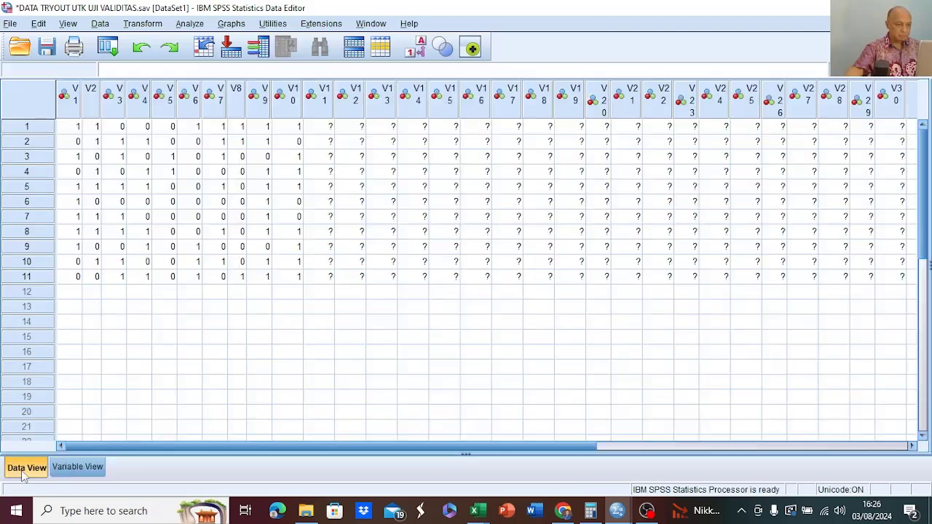
pyautogui.click(195, 26)
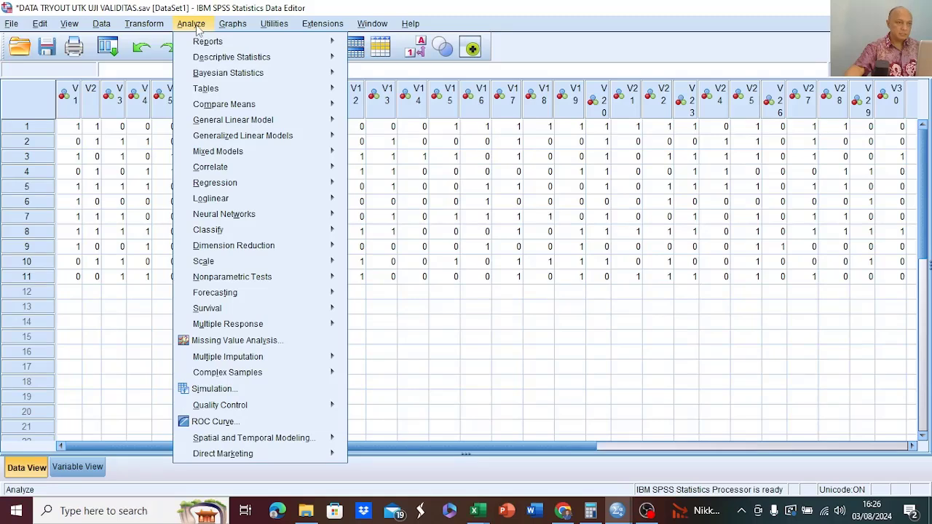
pyautogui.moveTo(215, 265)
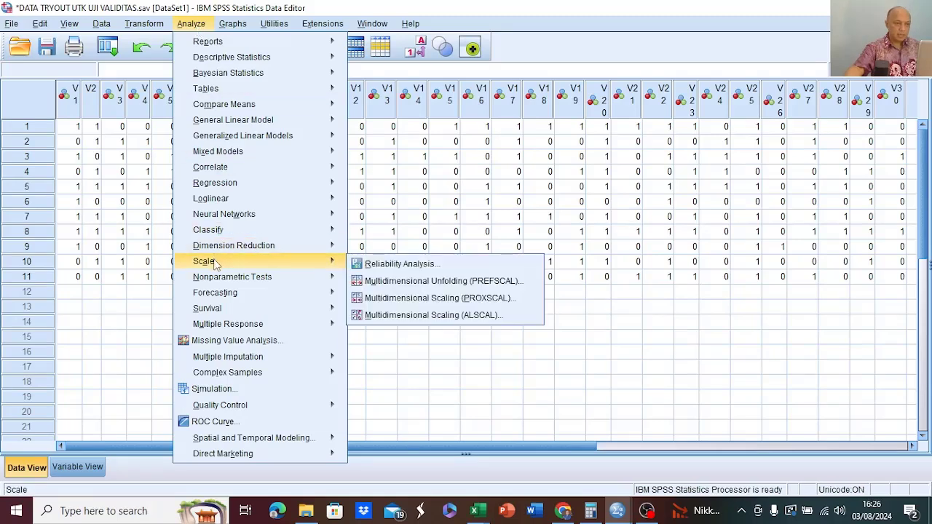
pyautogui.click(383, 265)
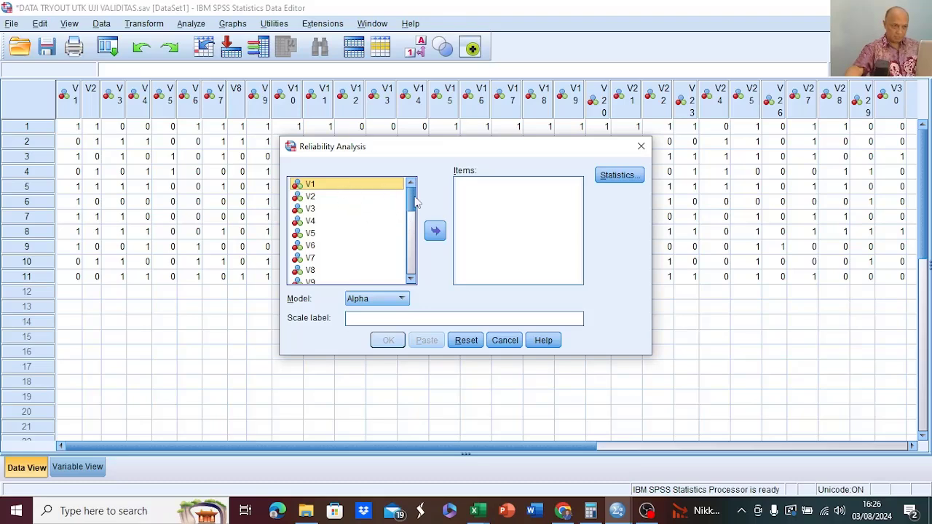
pyautogui.moveTo(415, 202); pyautogui.dragTo(420, 267)
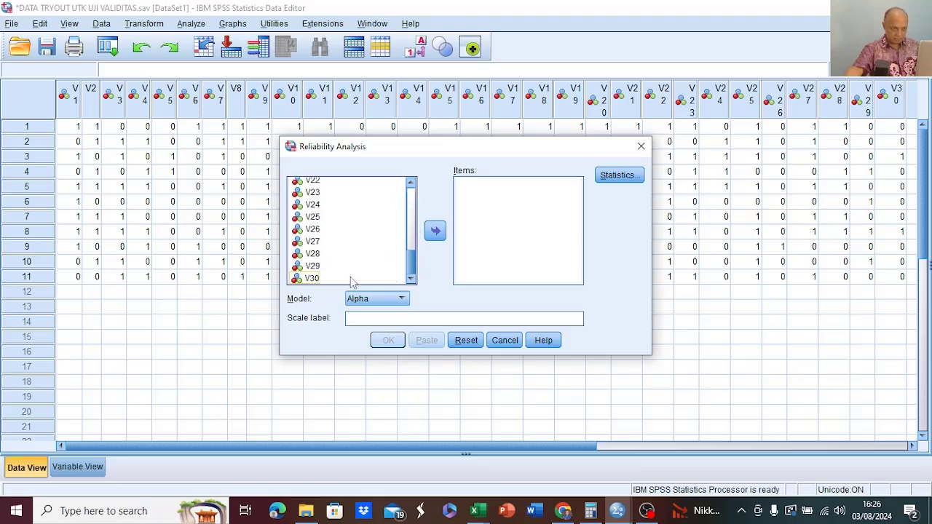
pyautogui.keyDown('shift'); pyautogui.click(331, 279); pyautogui.keyUp('shift')
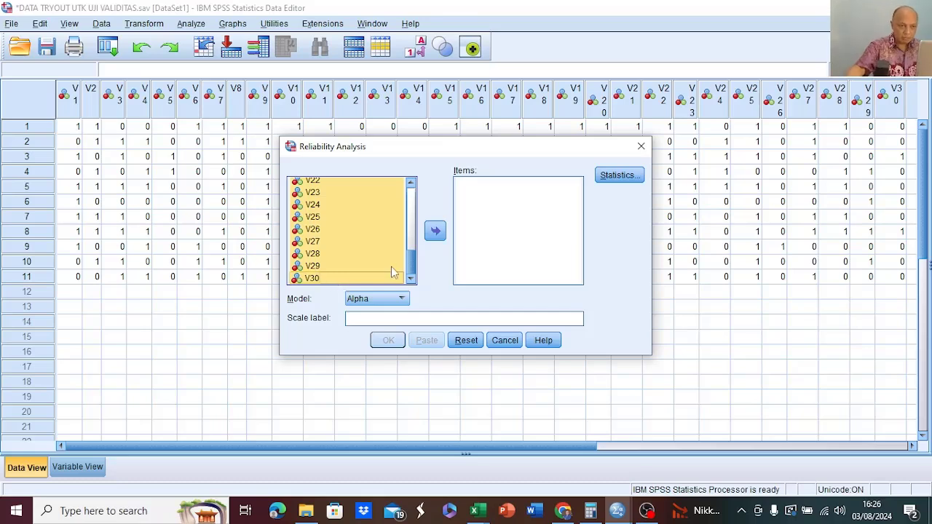
pyautogui.click(435, 231)
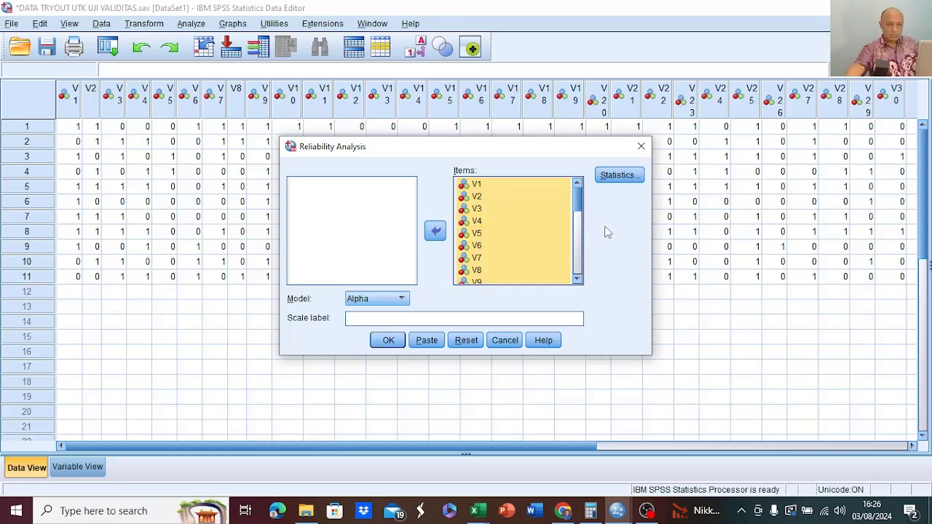
# Step: Request descriptives for Item, Scale and Scale if item deleted in the reliability statistics options
pyautogui.click(619, 176)
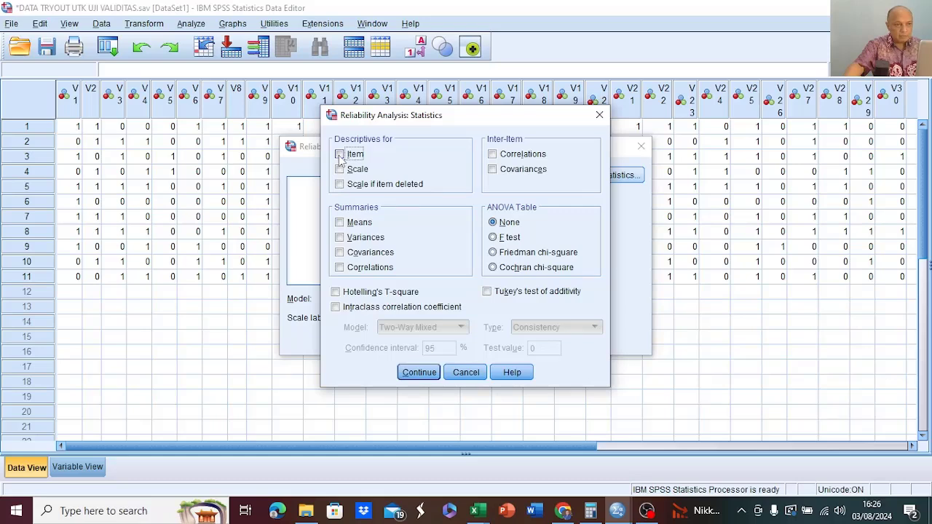
pyautogui.click(339, 155)
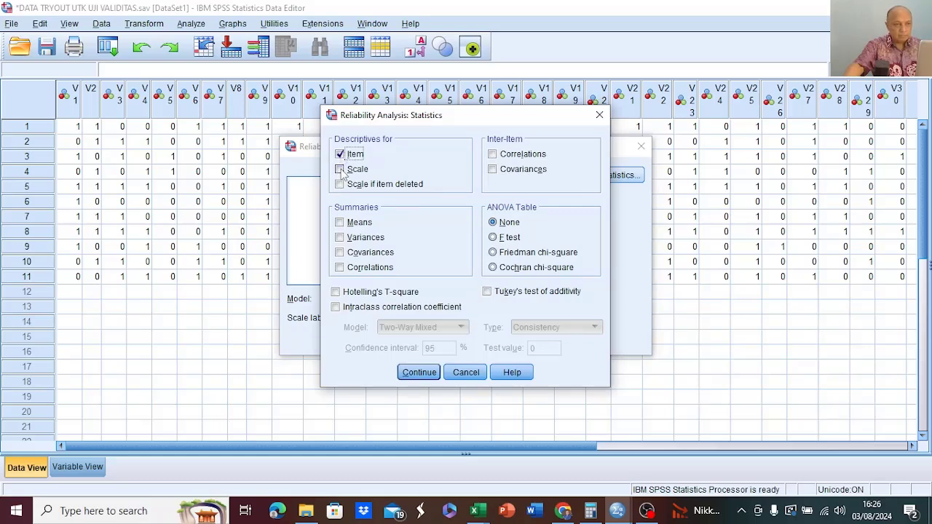
pyautogui.click(340, 172)
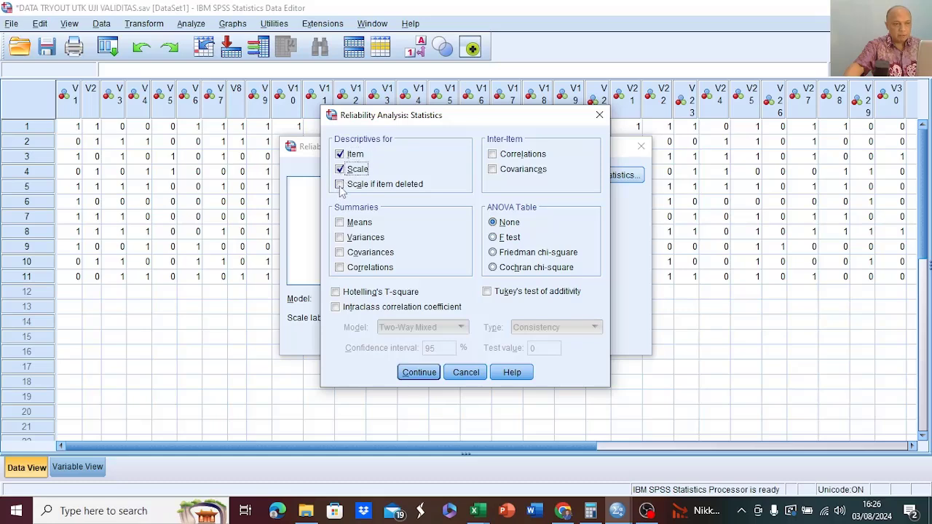
pyautogui.click(340, 185)
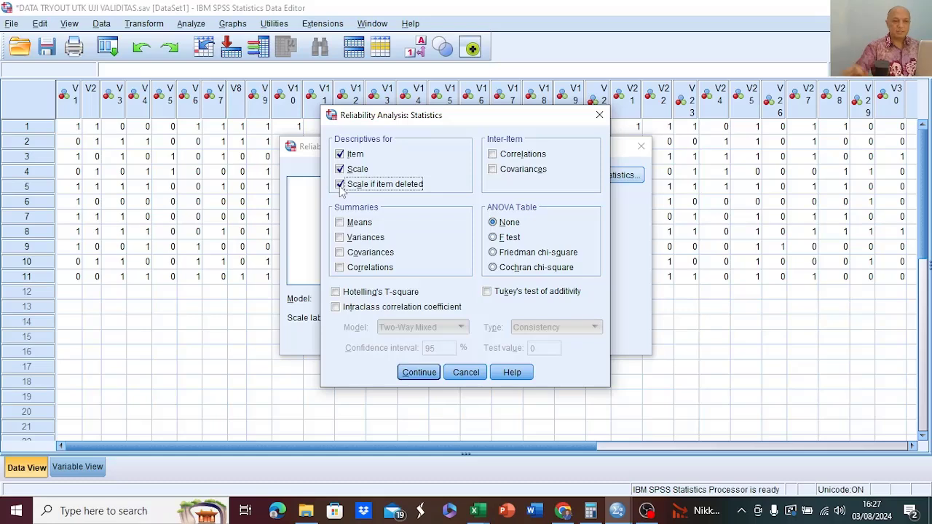
pyautogui.click(430, 374)
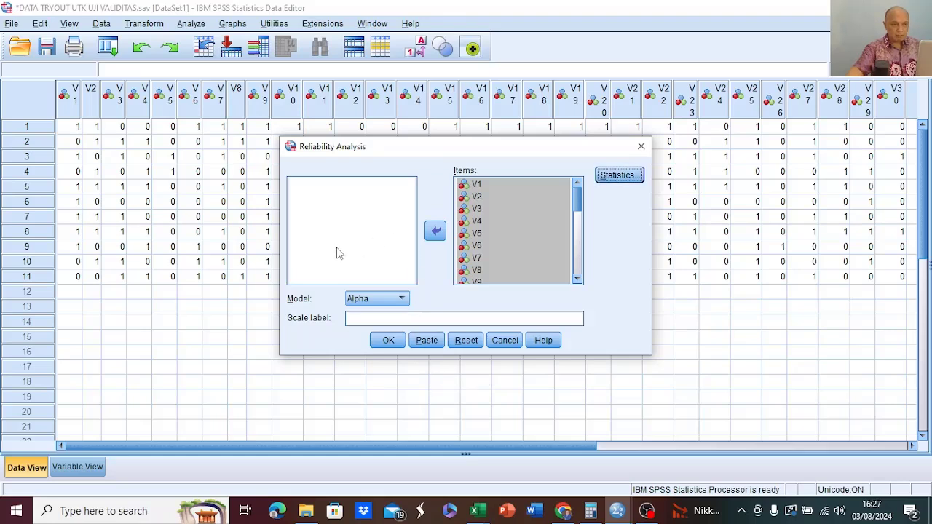
# Step: Keep Alpha as the model and run the reliability analysis
pyautogui.click(403, 300)
pyautogui.click(403, 300)
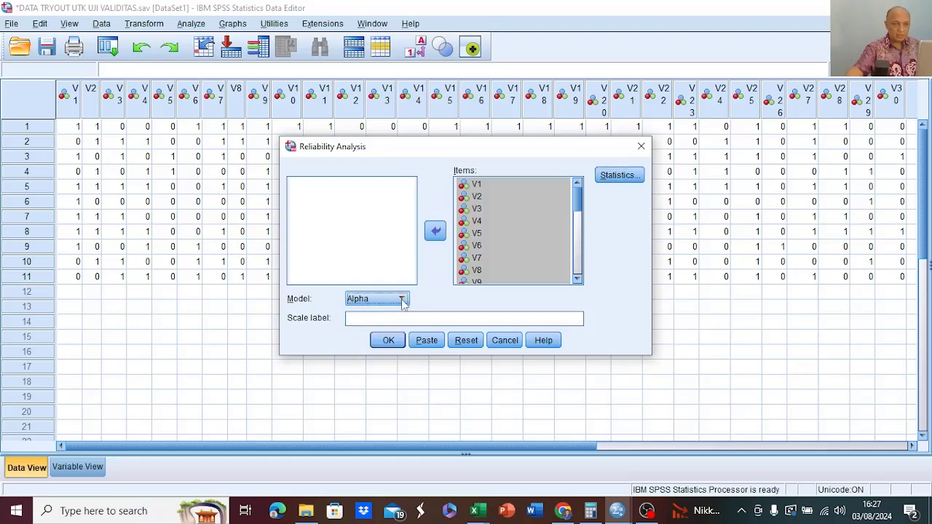
pyautogui.click(390, 340)
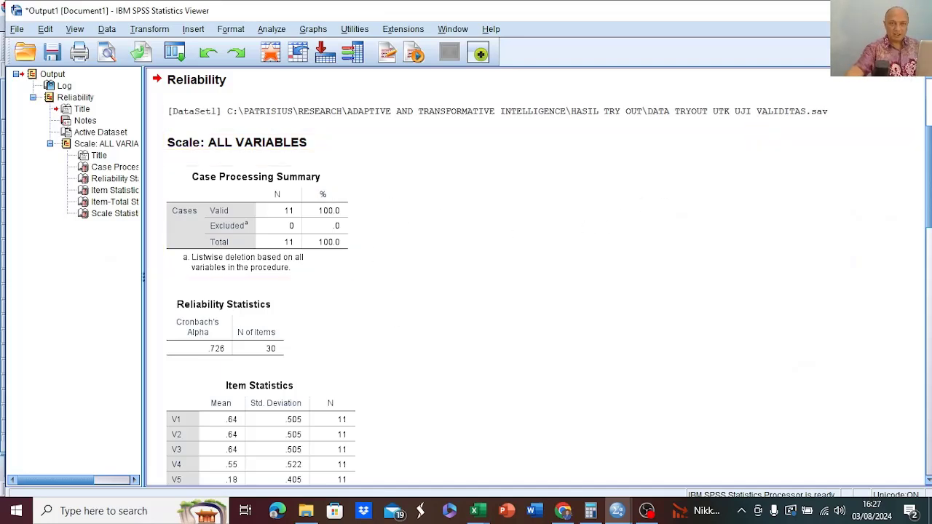
# Step: Review the reliability output from the command log through the Case Processing Summary, Reliability Statistics and Item Statistics tables
pyautogui.scroll(5, 604, 271)
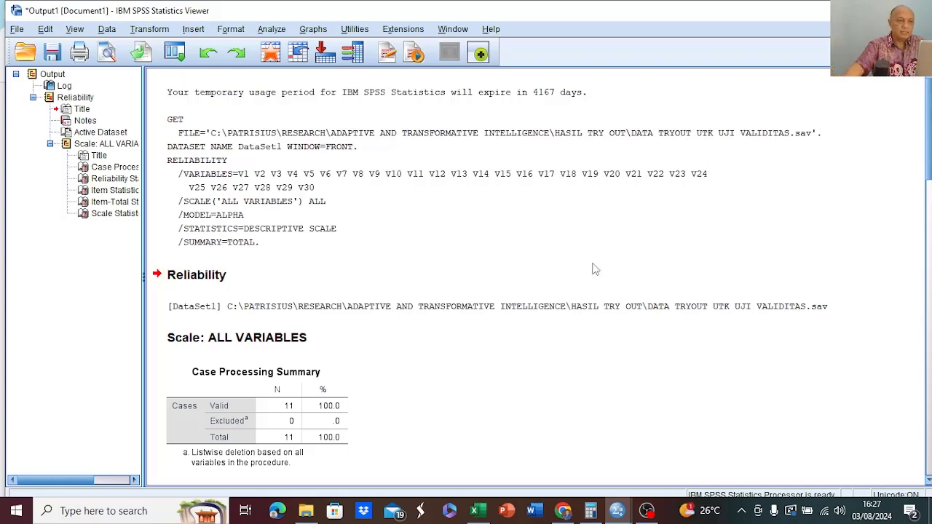
pyautogui.scroll(-2, 593, 268)
pyautogui.scroll(-4, 593, 268)
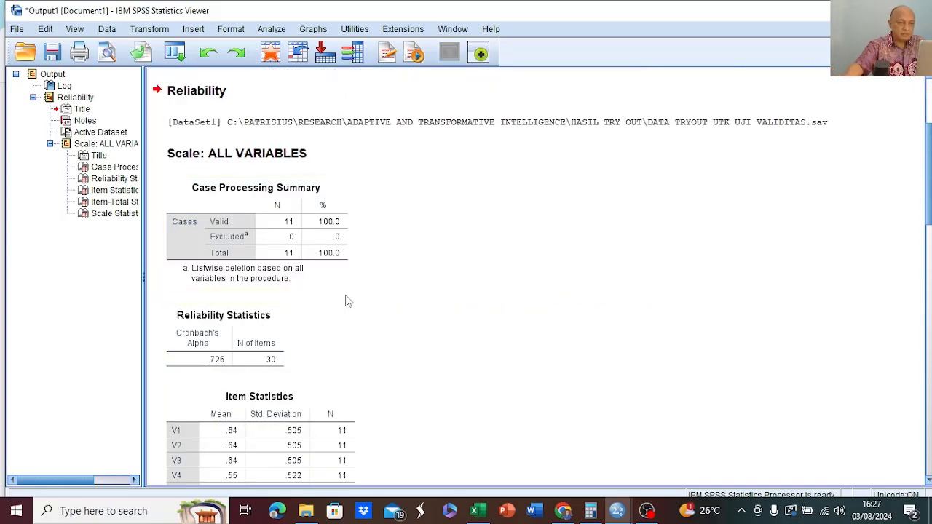
pyautogui.scroll(-4, 422, 285)
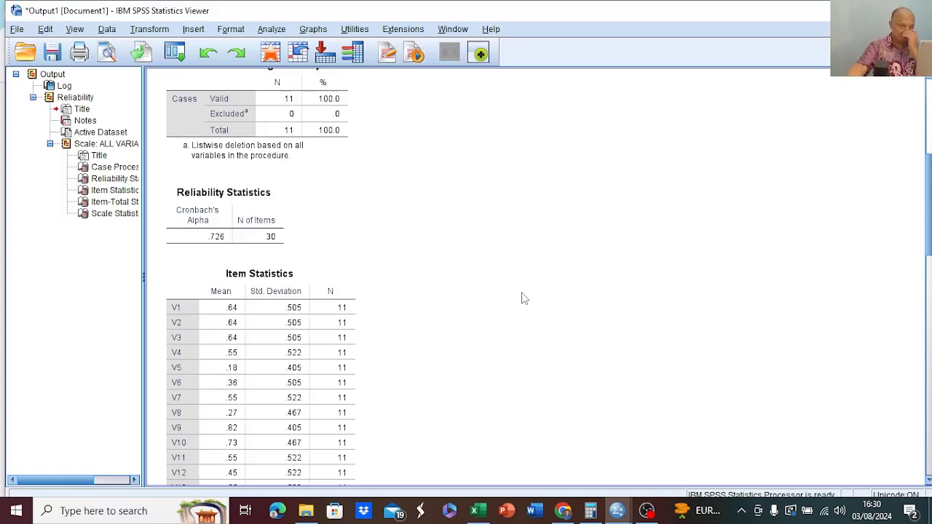
pyautogui.scroll(-12, 522, 298)
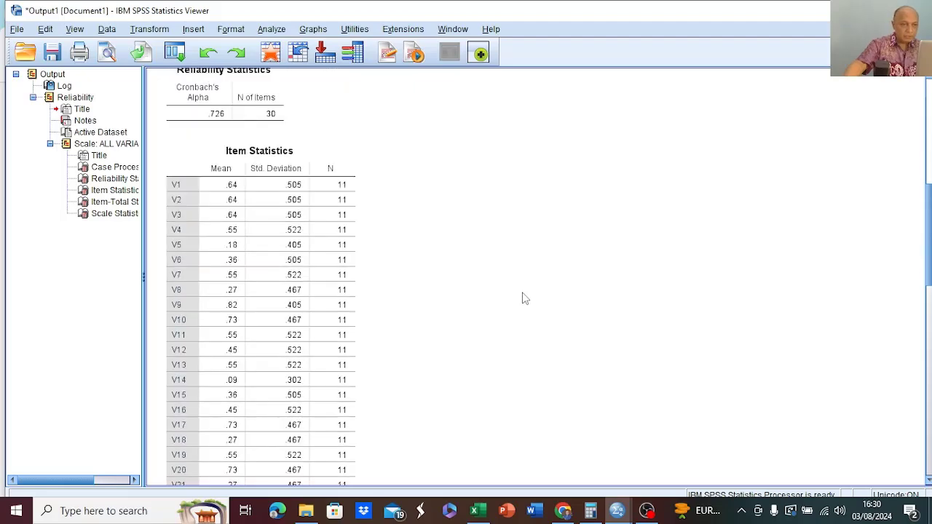
pyautogui.scroll(-10, 522, 298)
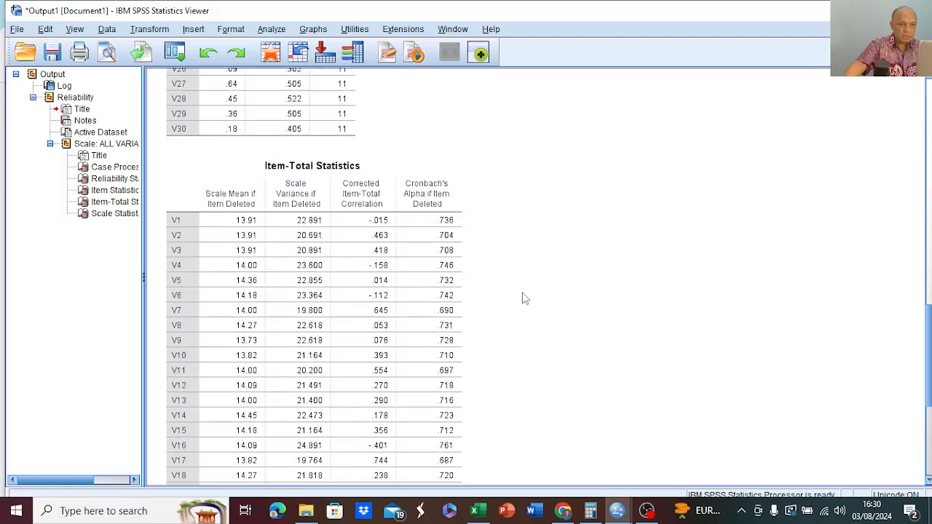
# Step: Examine the Corrected Item-Total Correlation values of the items in the Item-Total Statistics table
pyautogui.scroll(3, 523, 298)
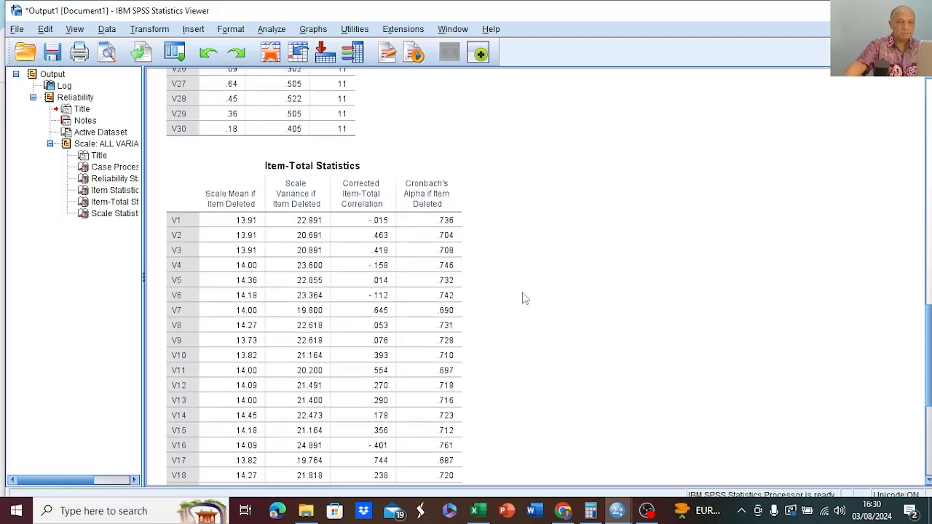
pyautogui.click(332, 258)
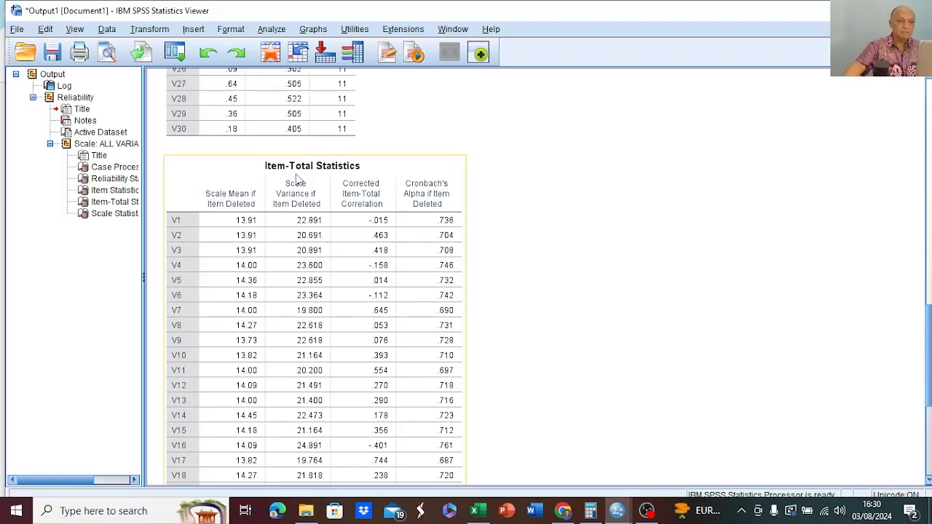
pyautogui.scroll(-9, 302, 184)
pyautogui.scroll(12, 328, 241)
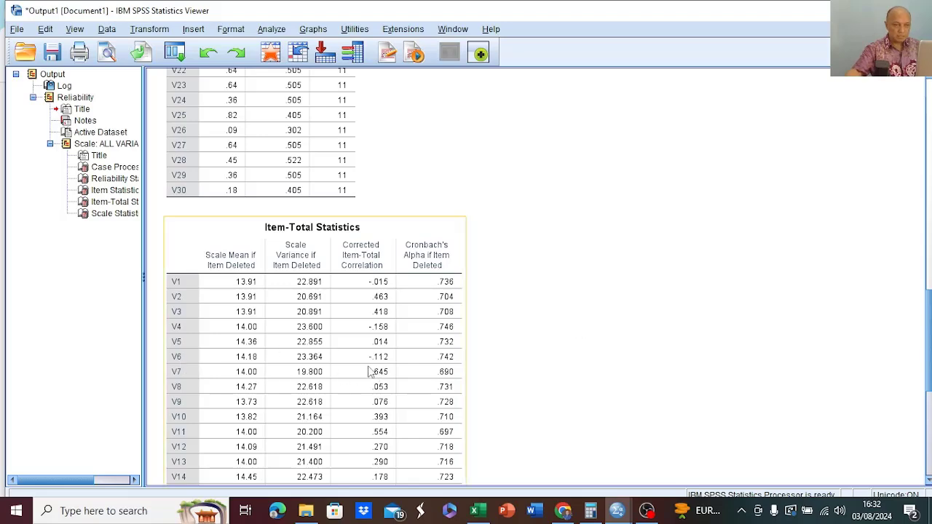
pyautogui.scroll(-5, 648, 354)
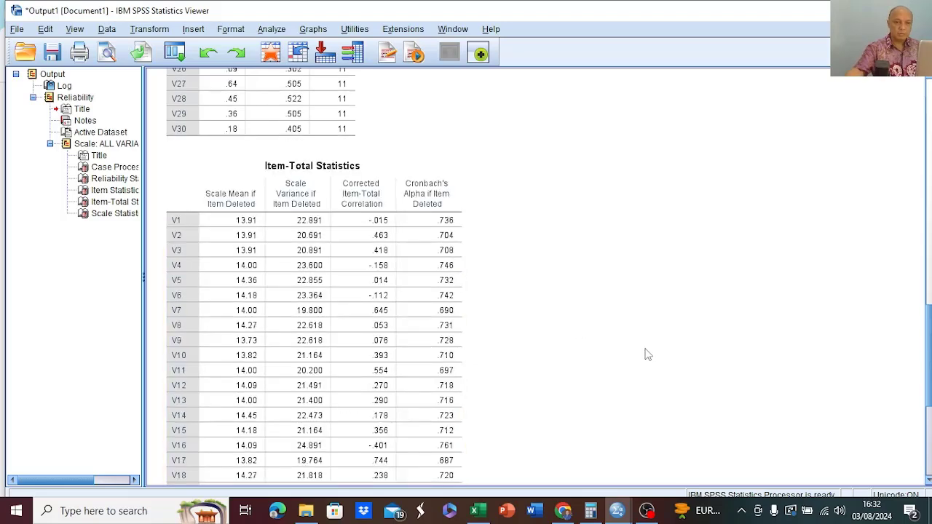
pyautogui.scroll(-3, 650, 353)
pyautogui.scroll(7, 650, 350)
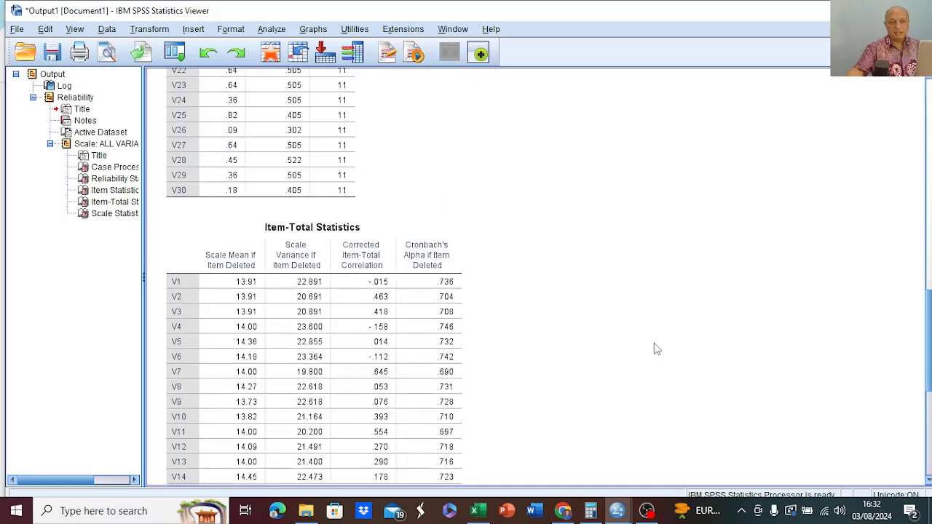
pyautogui.click(397, 288)
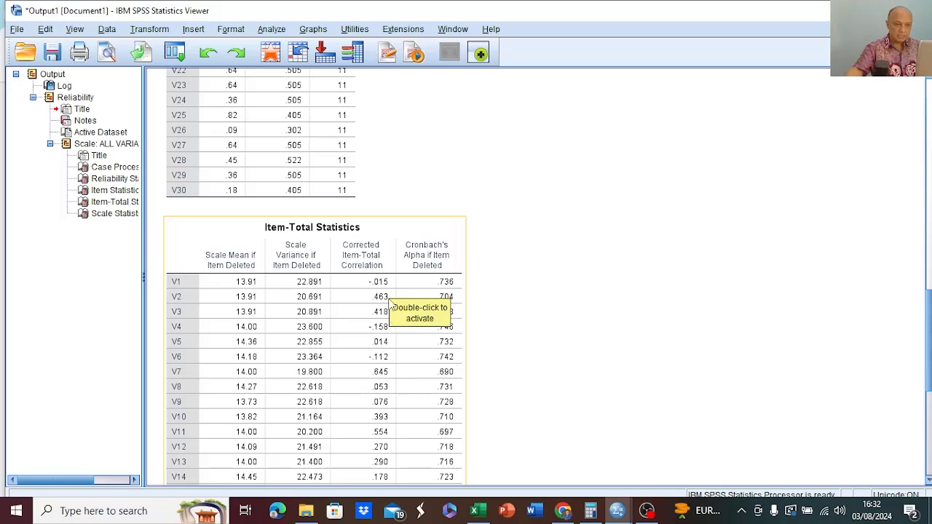
pyautogui.click(597, 358)
pyautogui.scroll(-2, 657, 351)
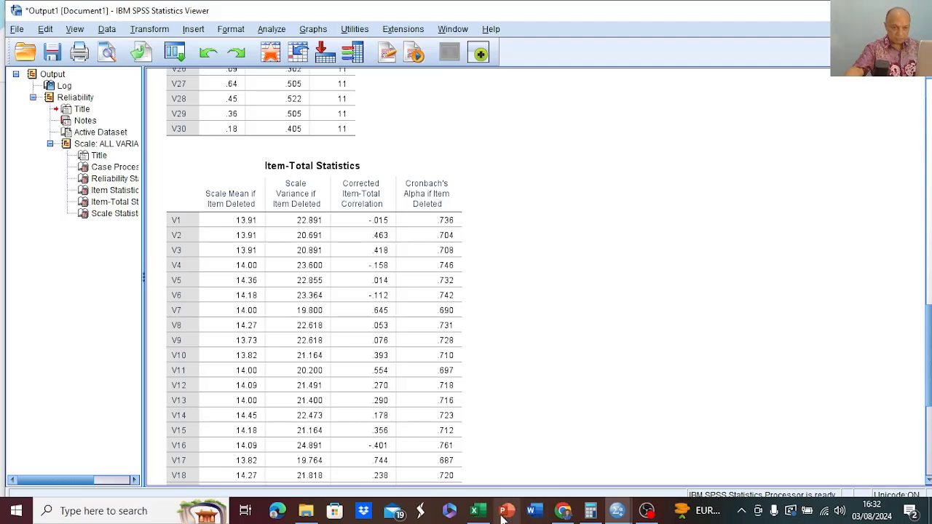
# Step: Open the Pearsons-Correlation-Table workbook from the HASIL TRY OUT folder in Excel
pyautogui.click(306, 511)
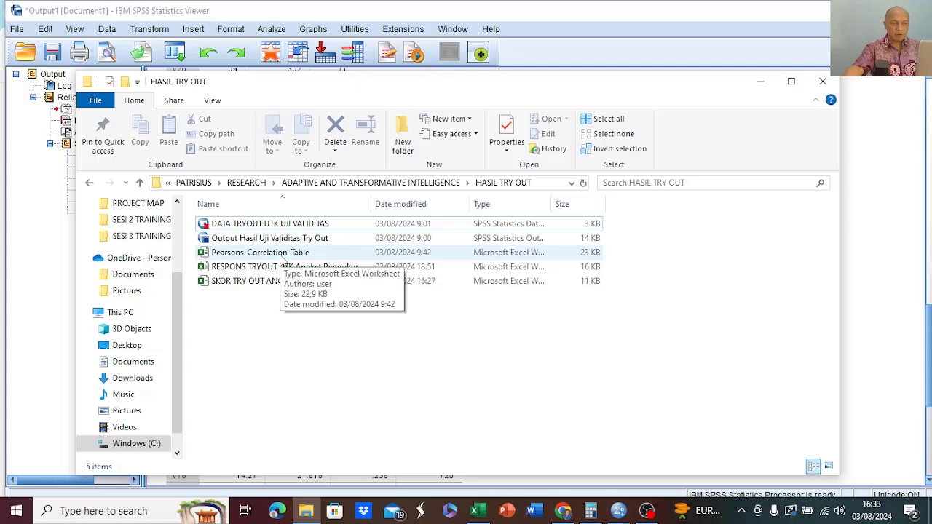
pyautogui.click(273, 254)
pyautogui.doubleClick(273, 254)
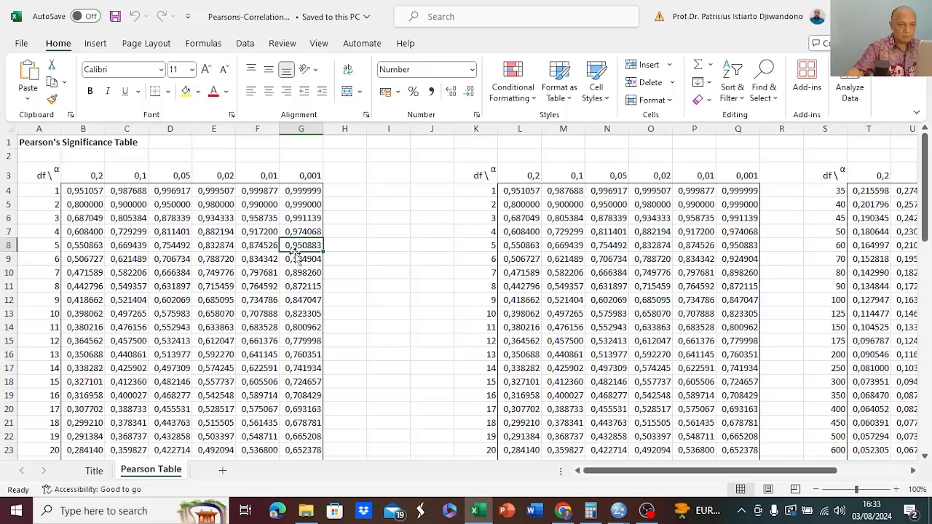
# Step: Look up the critical correlation for df 9 at the 0,05 significance level in Pearson's Significance Table
pyautogui.click(382, 313)
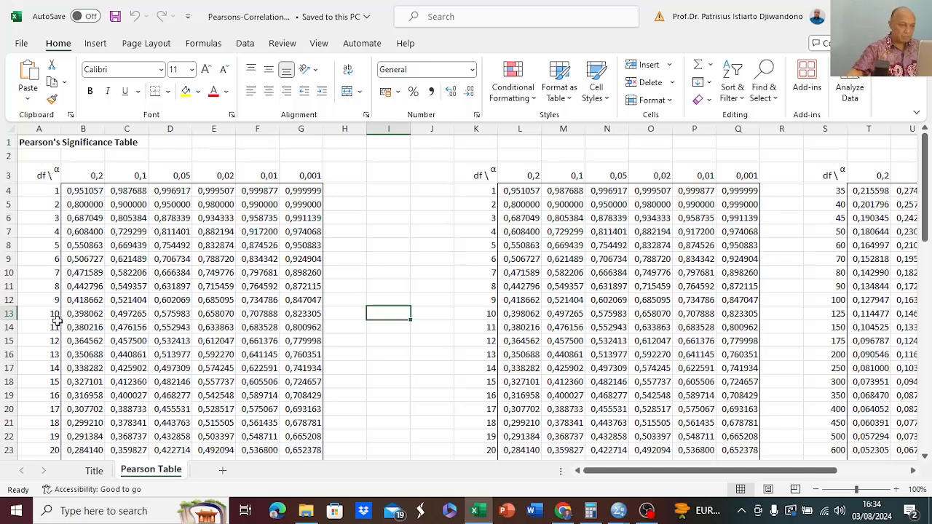
pyautogui.click(48, 300)
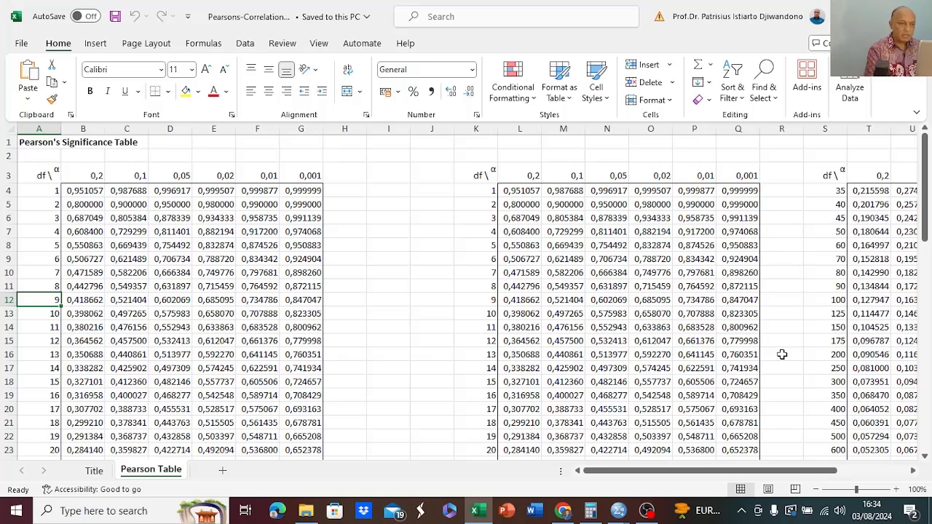
pyautogui.press('Right')
pyautogui.press('Right')
pyautogui.press('Right')
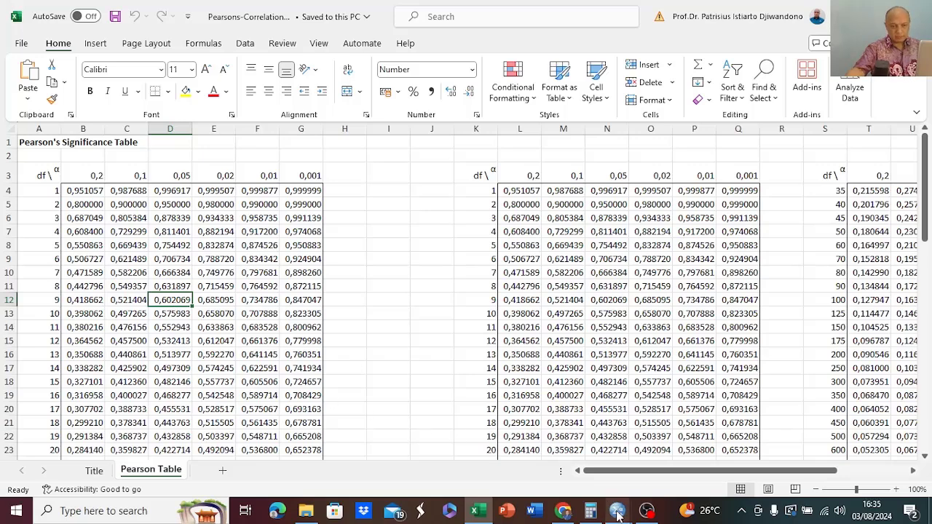
# Step: Switch back to the SPSS output and check the corrected item-total correlations of V1 to V30 against the critical value
pyautogui.moveTo(617, 515)
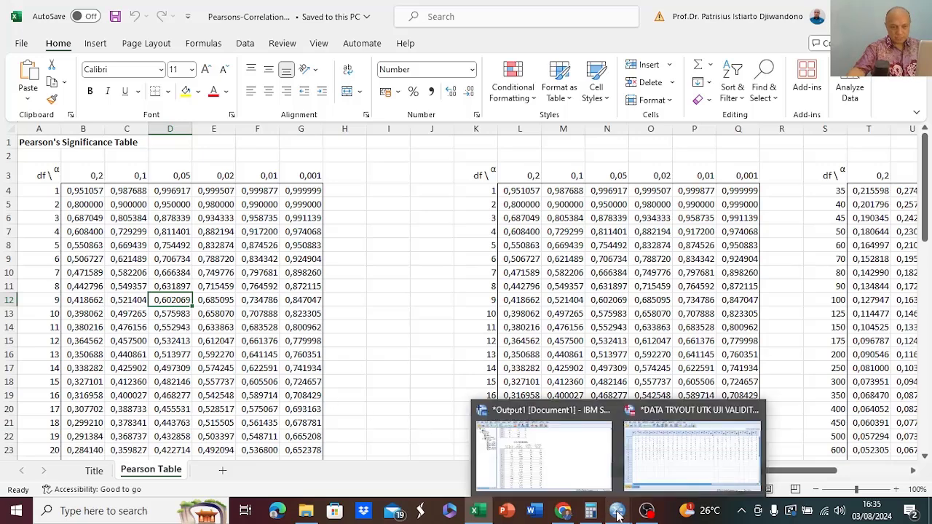
pyautogui.click(566, 457)
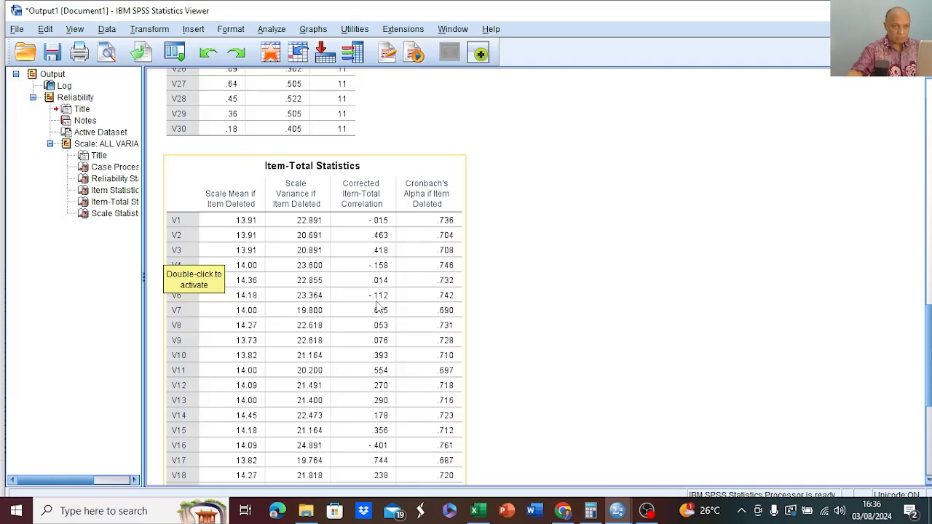
pyautogui.click(209, 318)
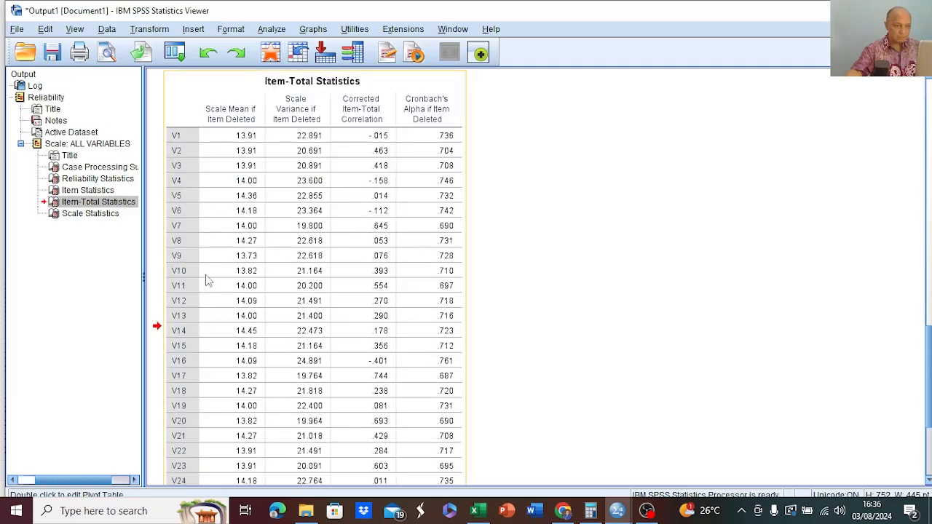
pyautogui.click(220, 230)
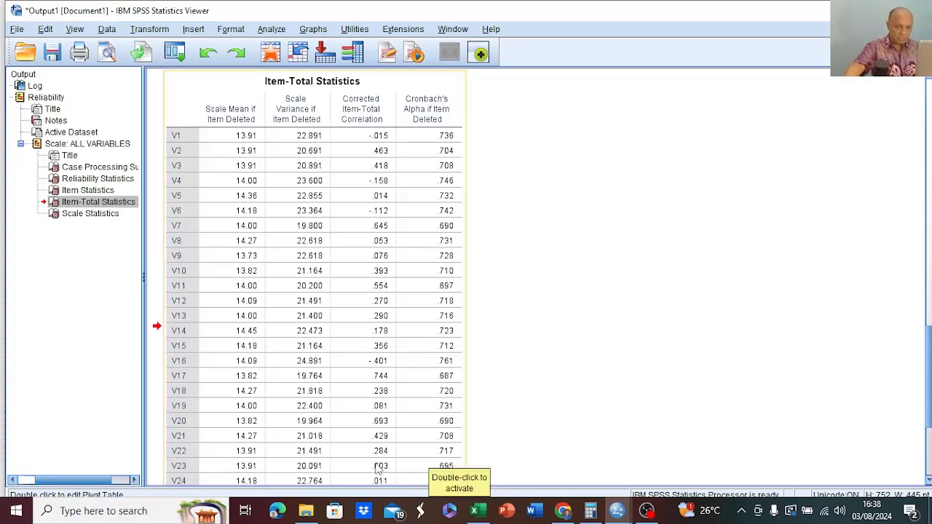
pyautogui.moveTo(929, 341); pyautogui.dragTo(930, 376)
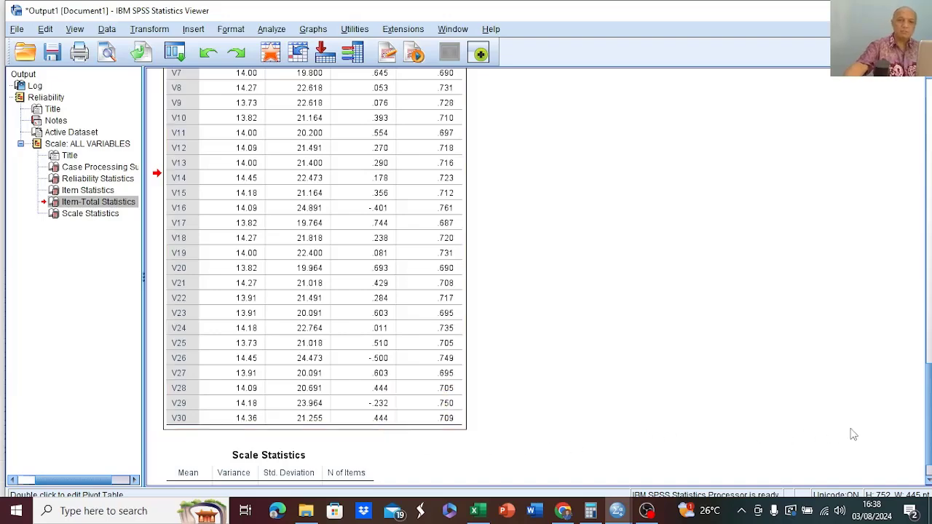
pyautogui.moveTo(930, 421); pyautogui.dragTo(930, 352)
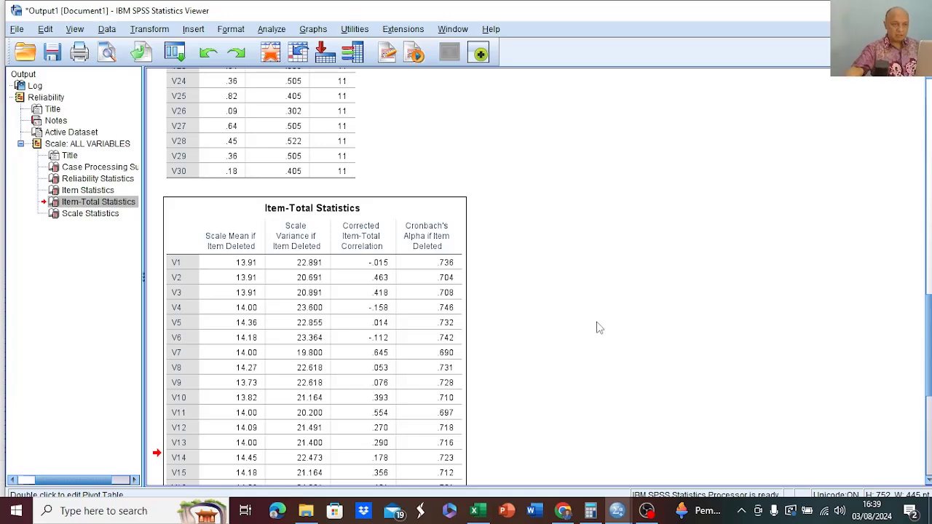
pyautogui.click(285, 276)
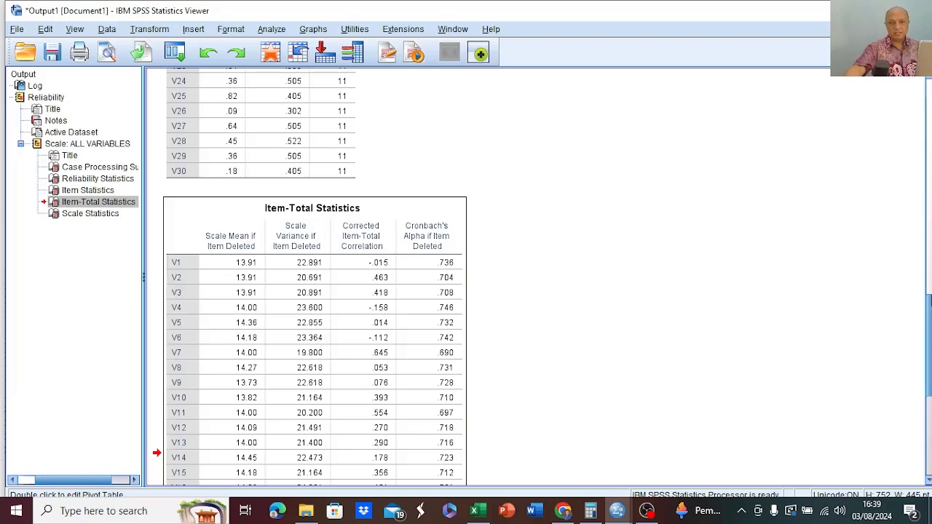
pyautogui.scroll(5, 929, 299)
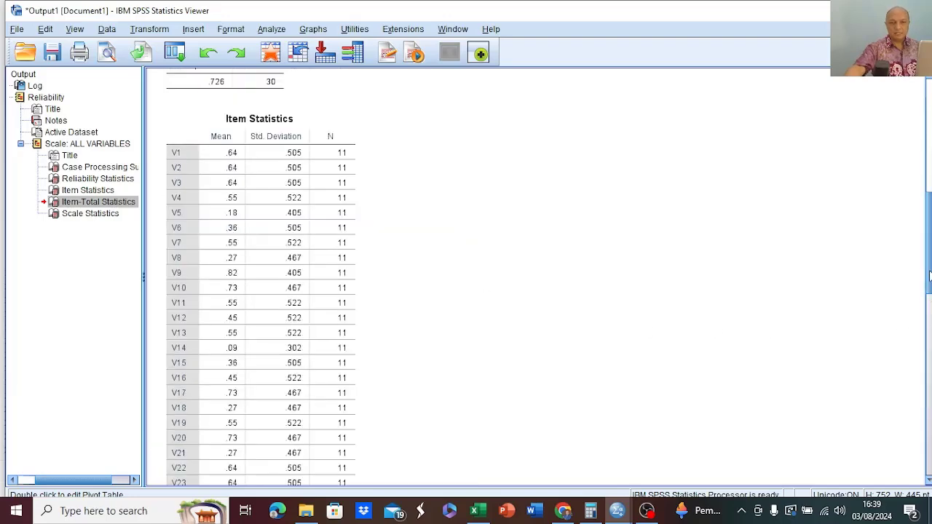
pyautogui.moveTo(930, 275); pyautogui.dragTo(929, 411)
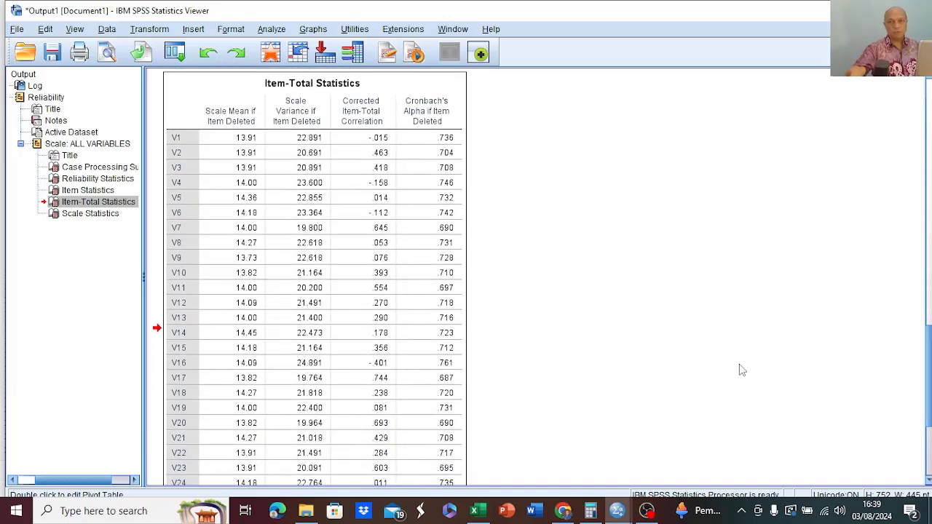